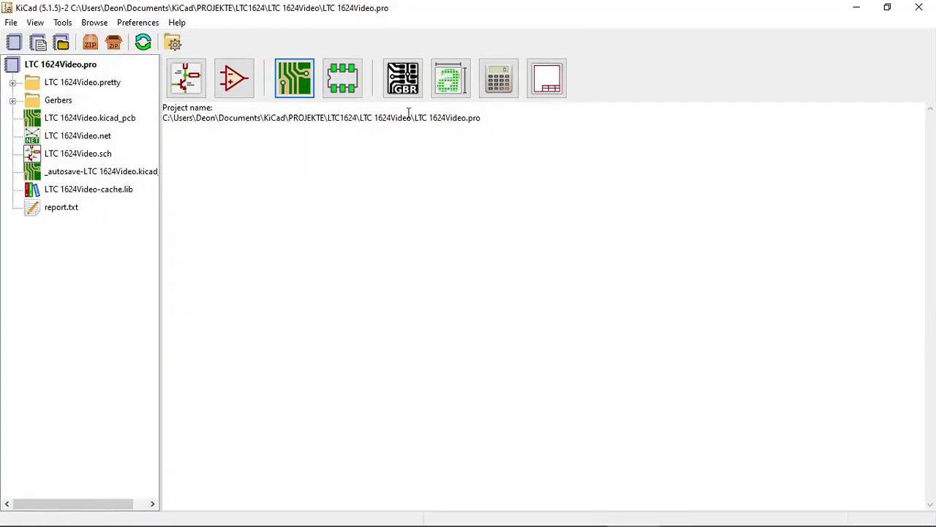
Open the project's board in the PCB layout editor and bring up its plot settings
{"action": "left_click", "coordinate": [293, 87]}
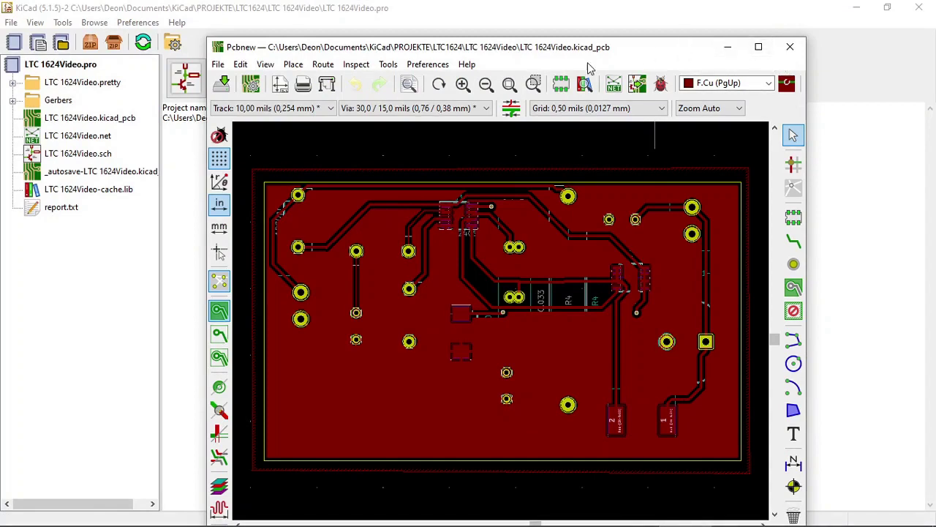
{"action": "left_click", "coordinate": [218, 64]}
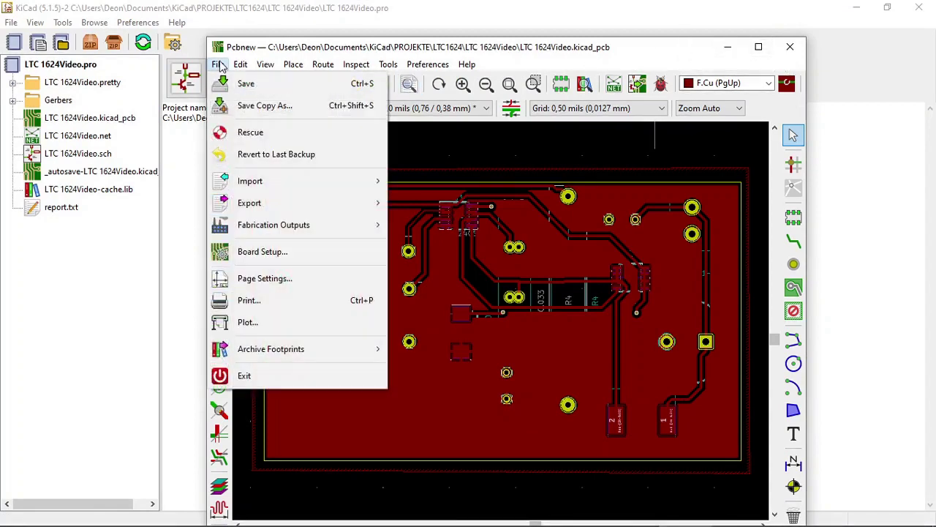
{"action": "left_click", "coordinate": [250, 322]}
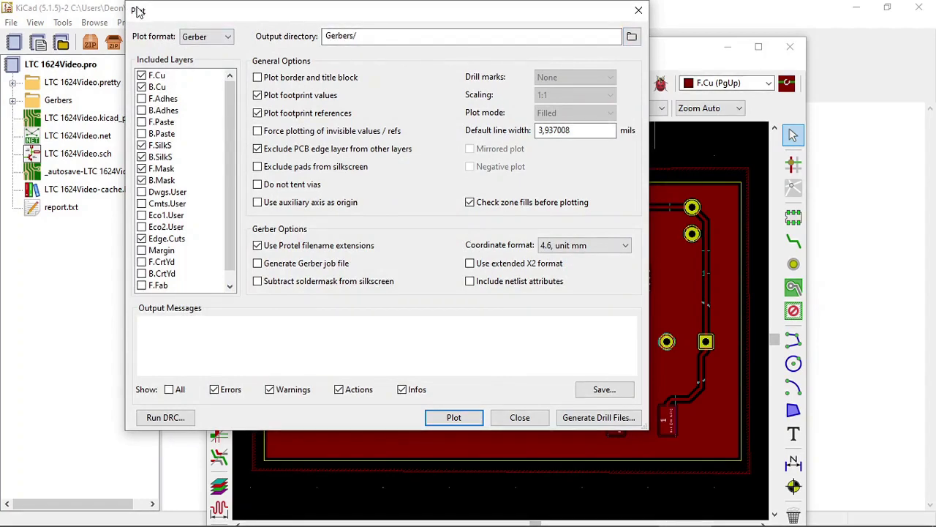
Set the plot output directory to the Gerbers folder inside LTC 1624Video, using a relative path
{"action": "left_click", "coordinate": [360, 41]}
{"action": "left_click", "coordinate": [633, 38]}
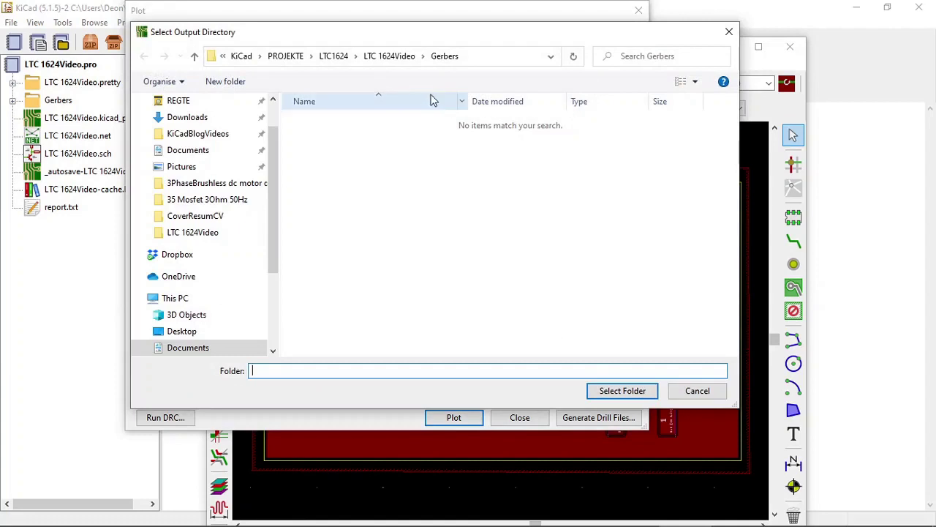
{"action": "left_click", "coordinate": [397, 55]}
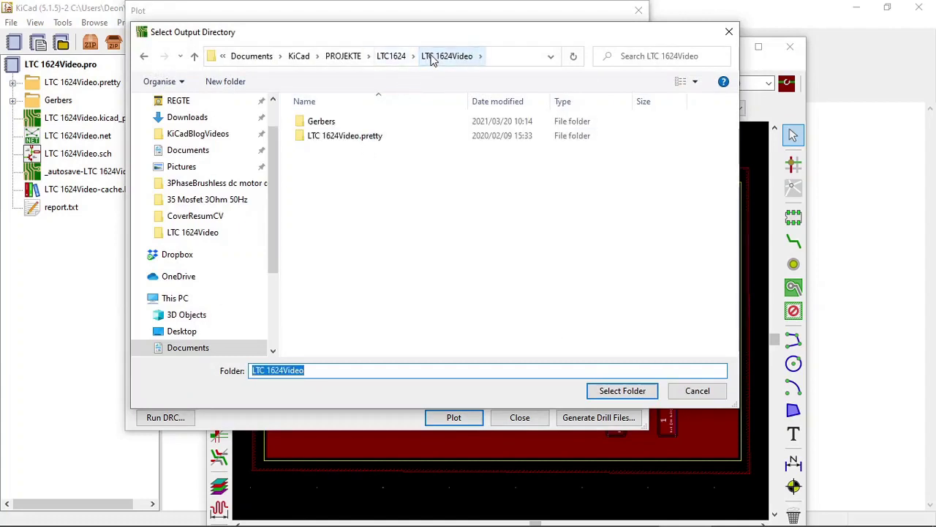
{"action": "left_click", "coordinate": [389, 57]}
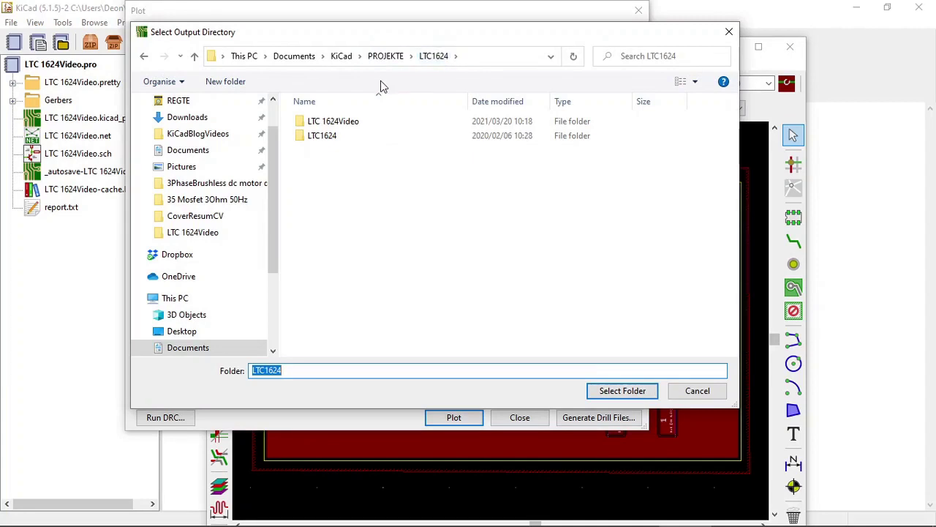
{"action": "double_click", "coordinate": [362, 124]}
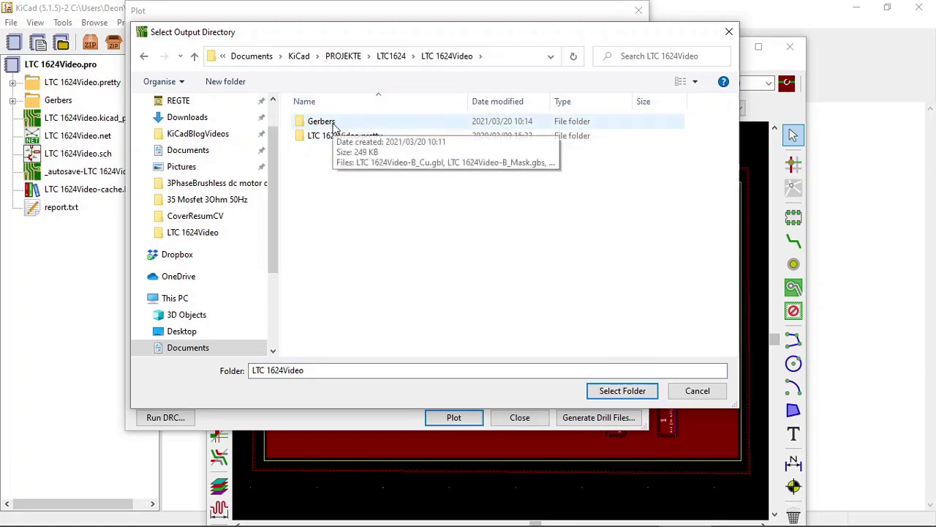
{"action": "left_click", "coordinate": [333, 126]}
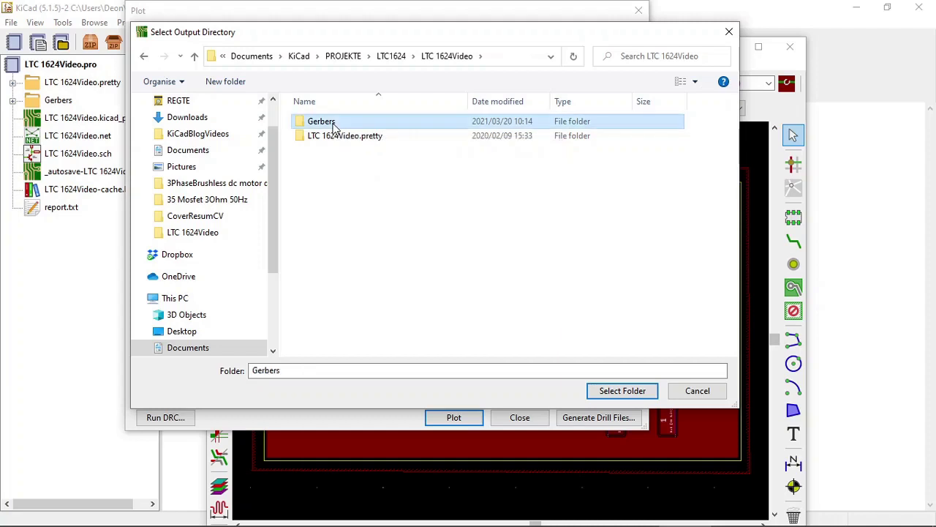
{"action": "left_click", "coordinate": [616, 393]}
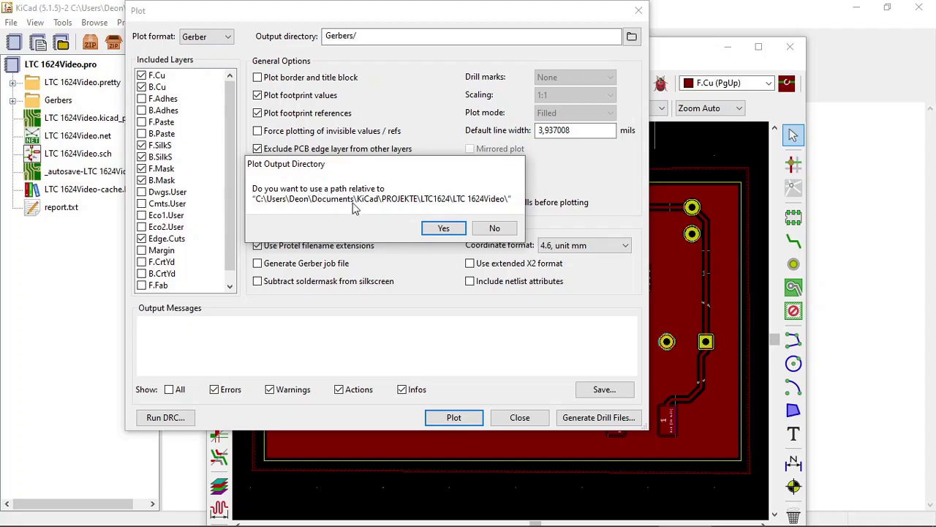
{"action": "left_click", "coordinate": [445, 228]}
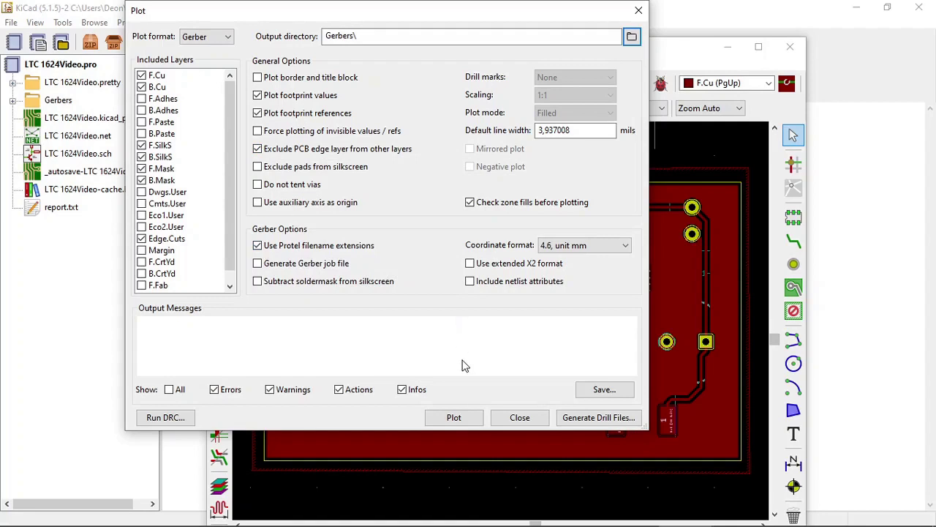
Plot the selected copper, silkscreen, mask and Edge.Cuts layers as Gerber files and review the list of plotted files
{"action": "left_click", "coordinate": [455, 418]}
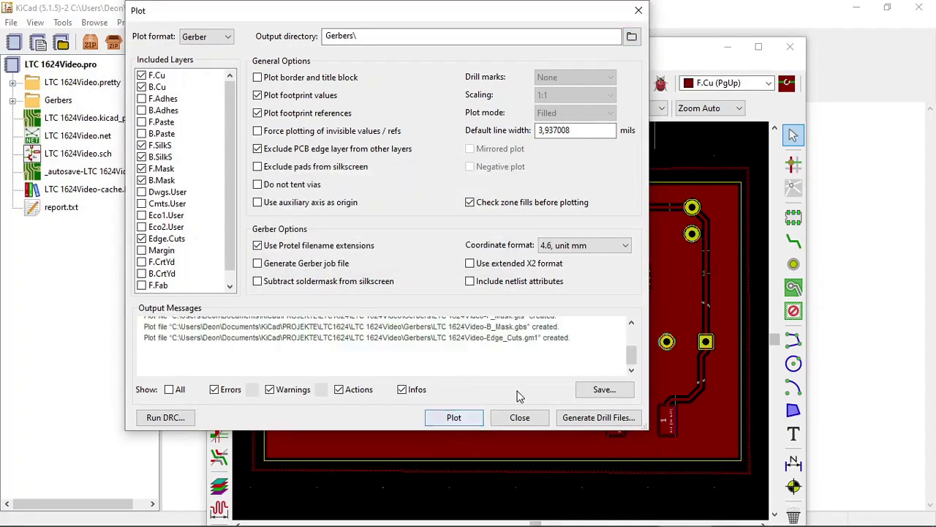
{"action": "left_click_drag", "start_coordinate": [632, 358], "coordinate": [632, 333]}
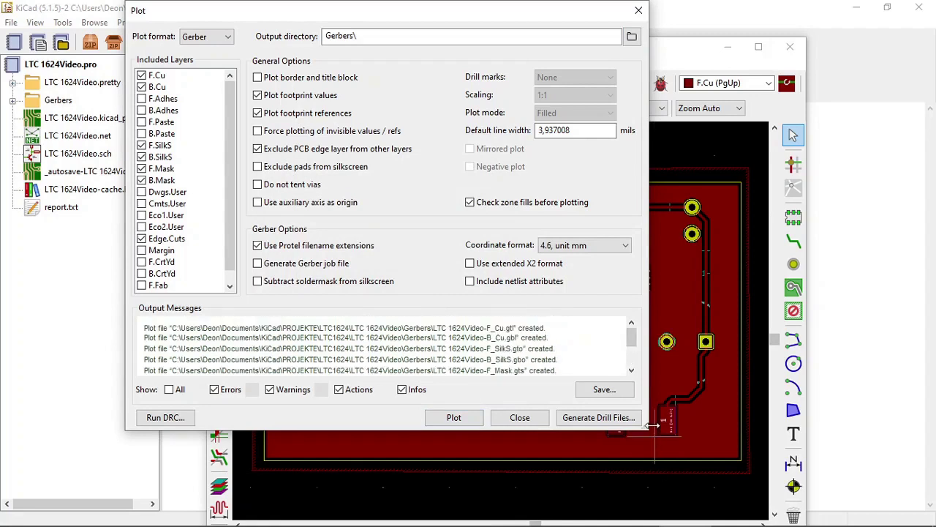
{"action": "left_click_drag", "start_coordinate": [644, 430], "coordinate": [680, 482]}
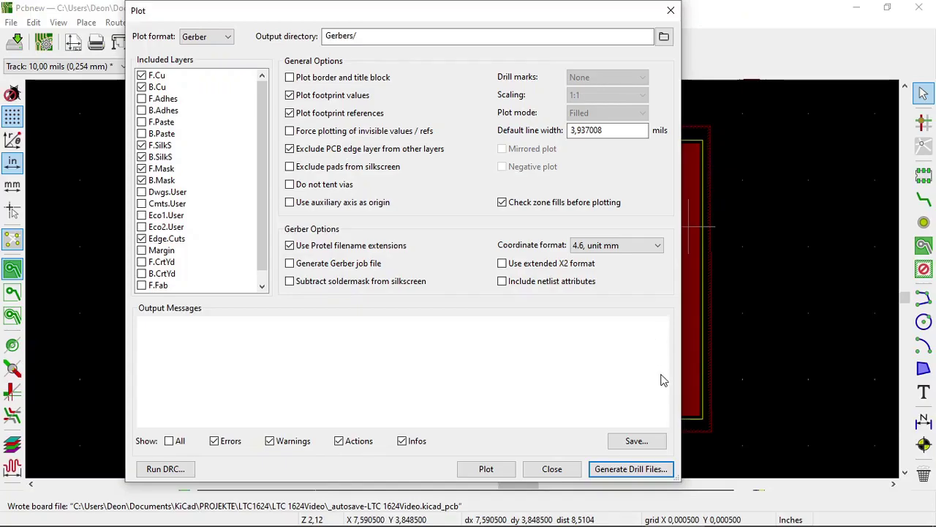
Generate the board's Excellon drill file in the Gerbers/ output folder
{"action": "left_click", "coordinate": [658, 478]}
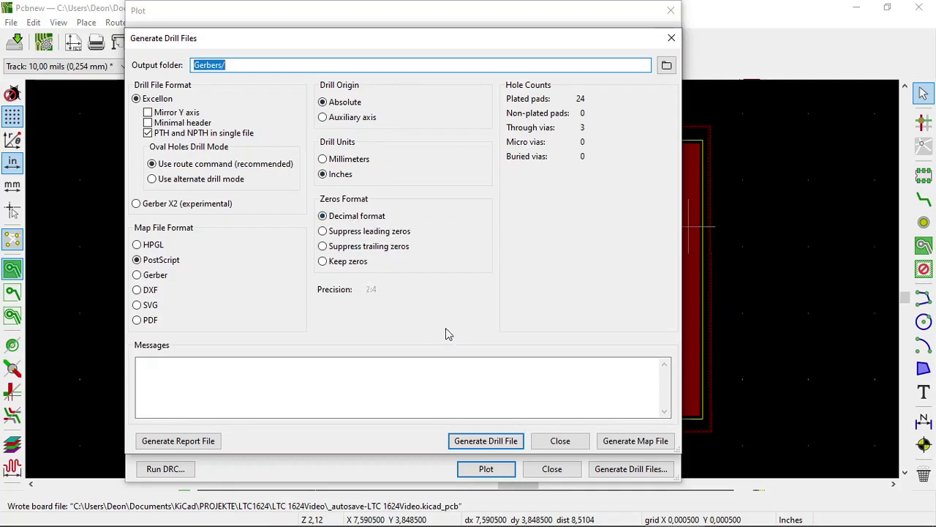
{"action": "left_click", "coordinate": [496, 448]}
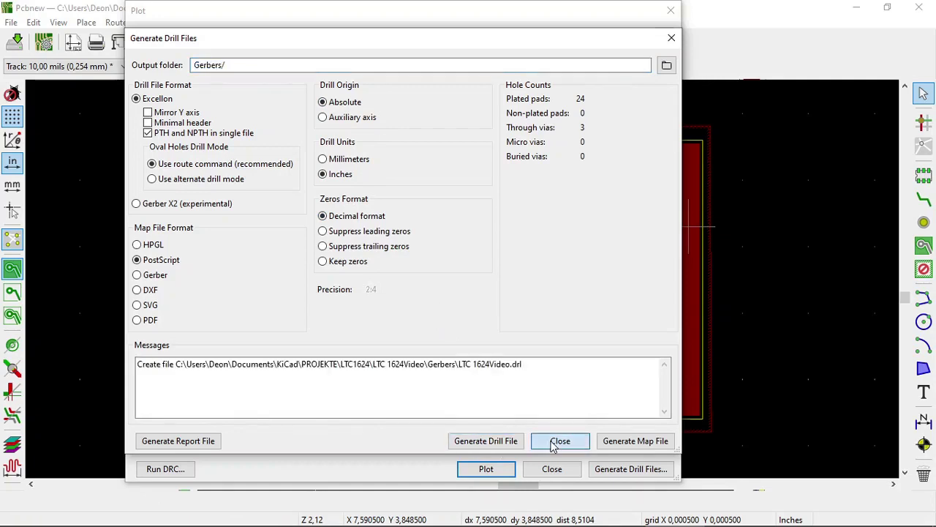
{"action": "left_click", "coordinate": [560, 441]}
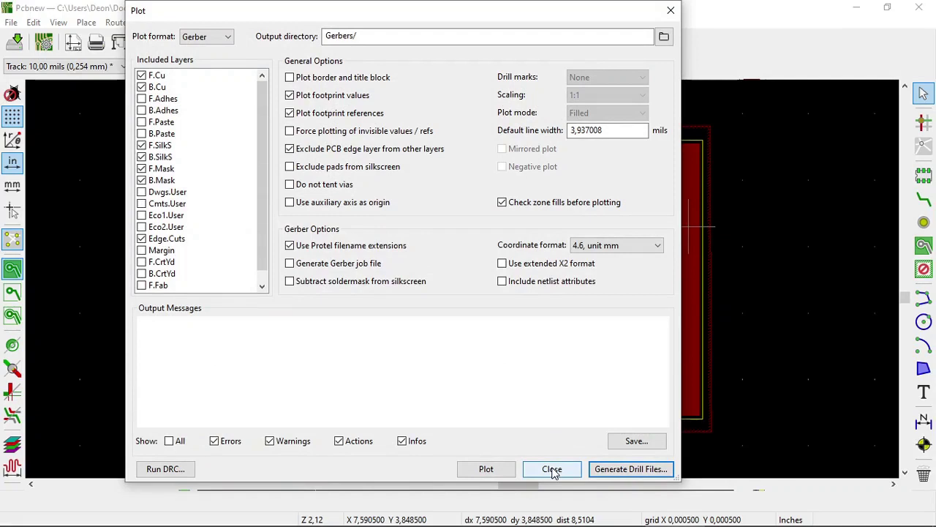
Save the board and exit the PCB layout editor
{"action": "left_click", "coordinate": [552, 469]}
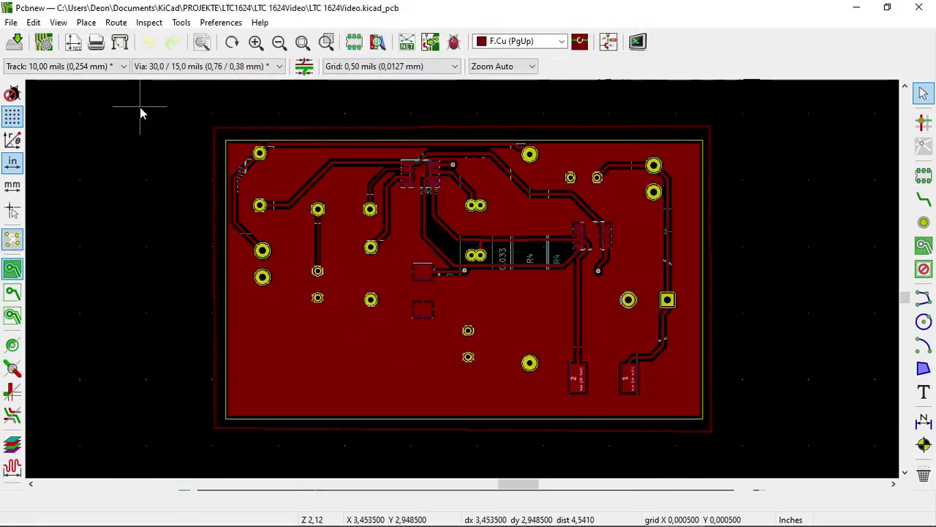
{"action": "left_click", "coordinate": [21, 38]}
{"action": "key", "text": "alt+F4"}
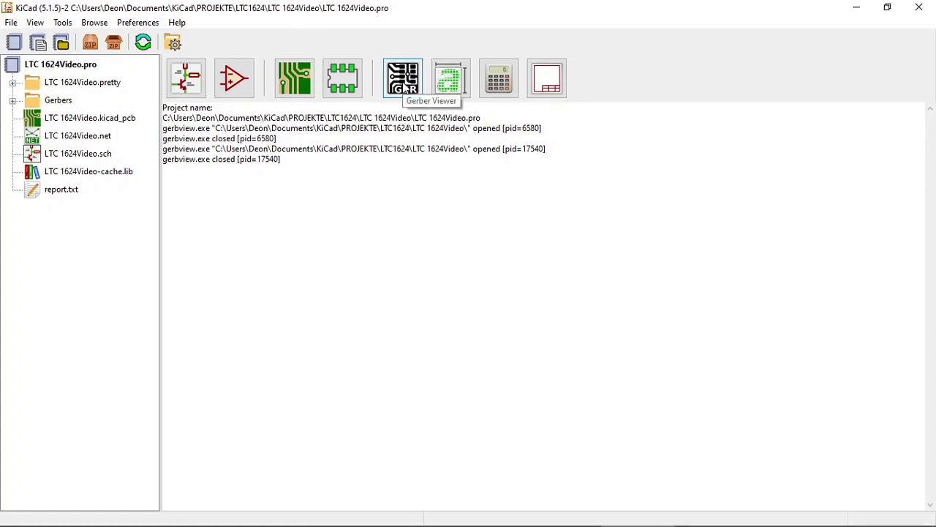
Switch to the Gerber viewer (GerbView) and load the drill file LTC 1624Video.drl from the Gerbers folder
{"action": "left_click", "coordinate": [404, 85]}
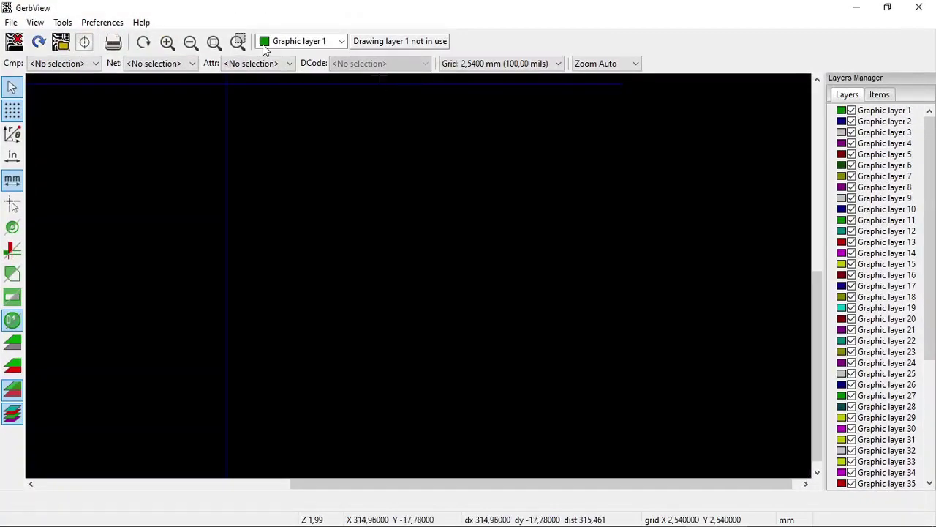
{"action": "left_click", "coordinate": [11, 23]}
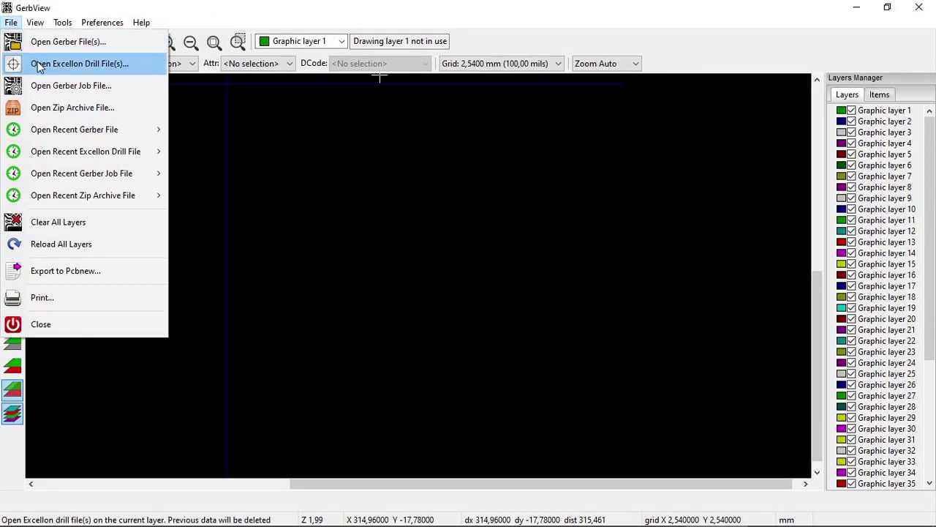
{"action": "left_click", "coordinate": [37, 63]}
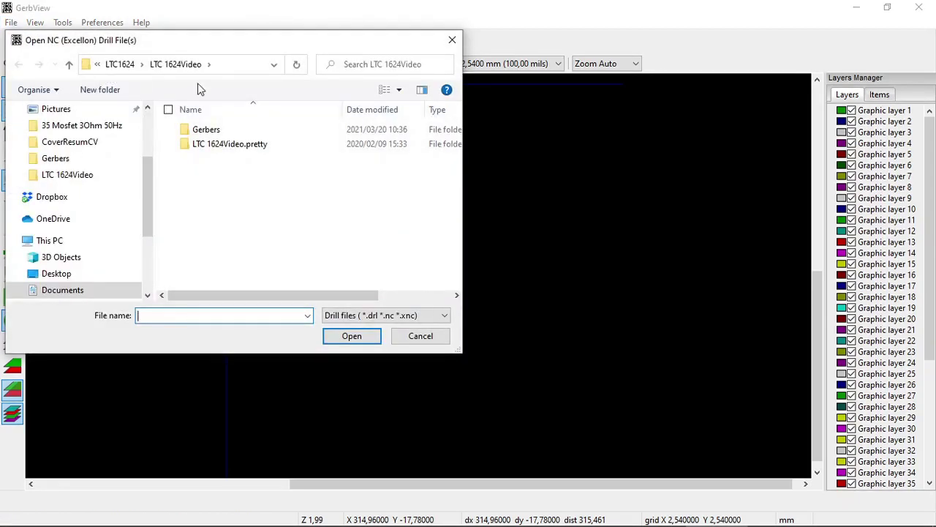
{"action": "double_click", "coordinate": [197, 129]}
{"action": "left_click", "coordinate": [219, 131]}
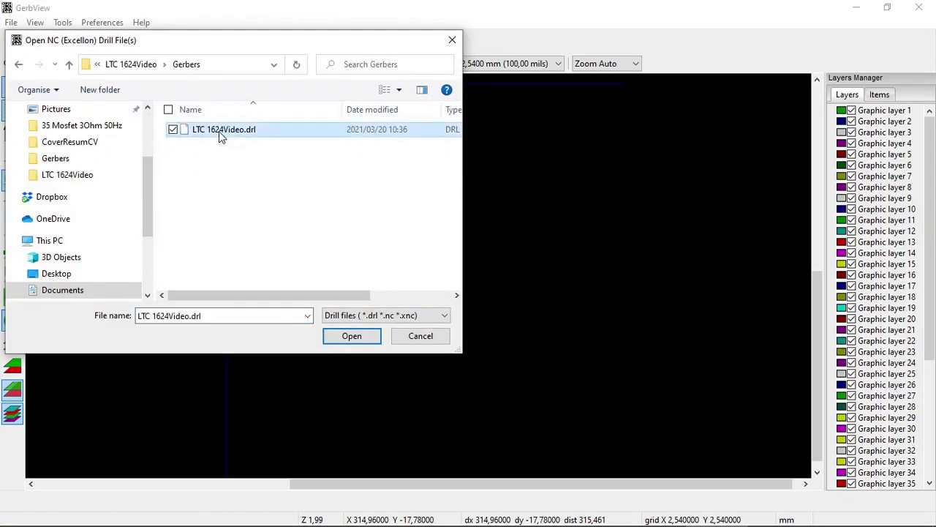
{"action": "left_click", "coordinate": [349, 337]}
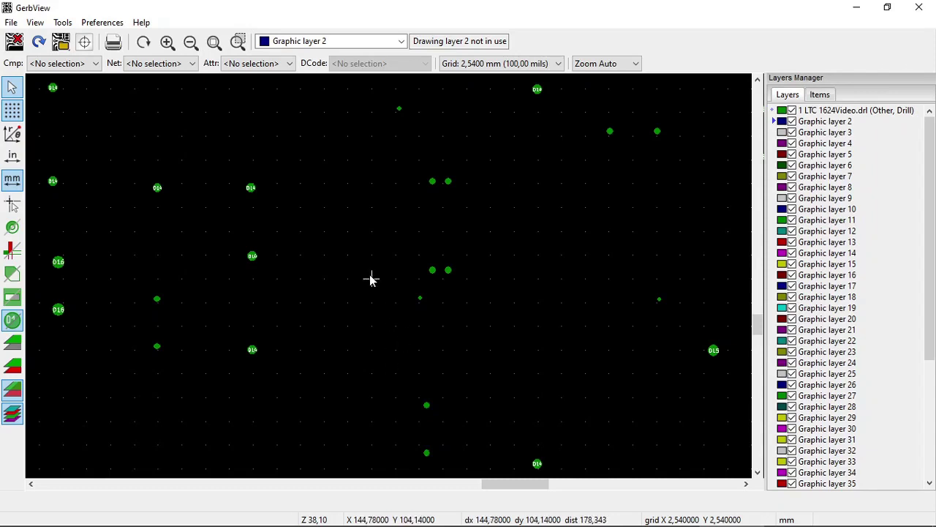
Load the board outline Gerber file LTC 1624Video-Edge_Cuts.gm1 into the viewer
{"action": "left_click", "coordinate": [12, 23]}
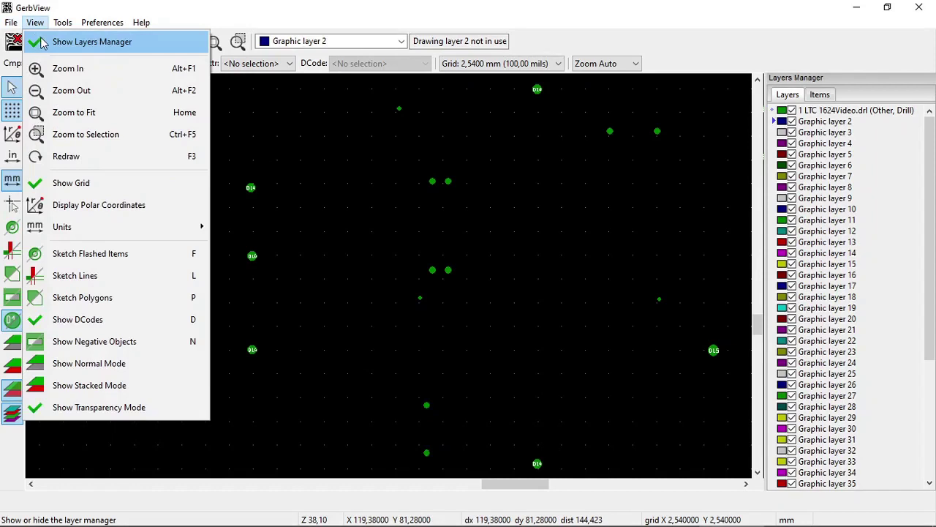
{"action": "left_click", "coordinate": [34, 43]}
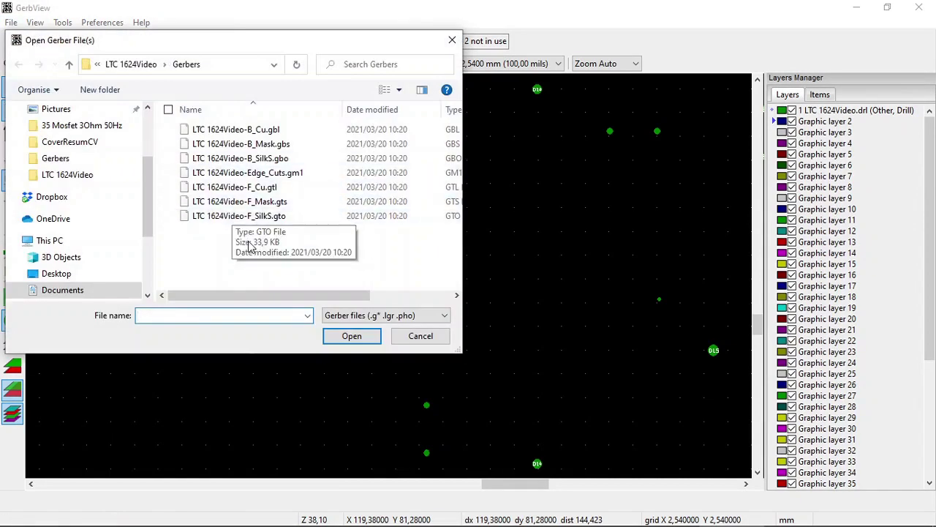
{"action": "left_click", "coordinate": [250, 176]}
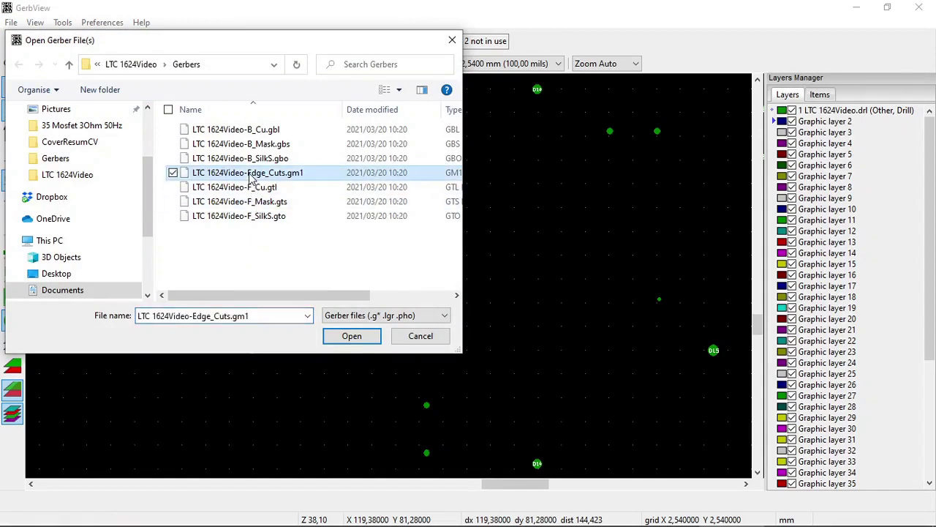
{"action": "left_click", "coordinate": [350, 336]}
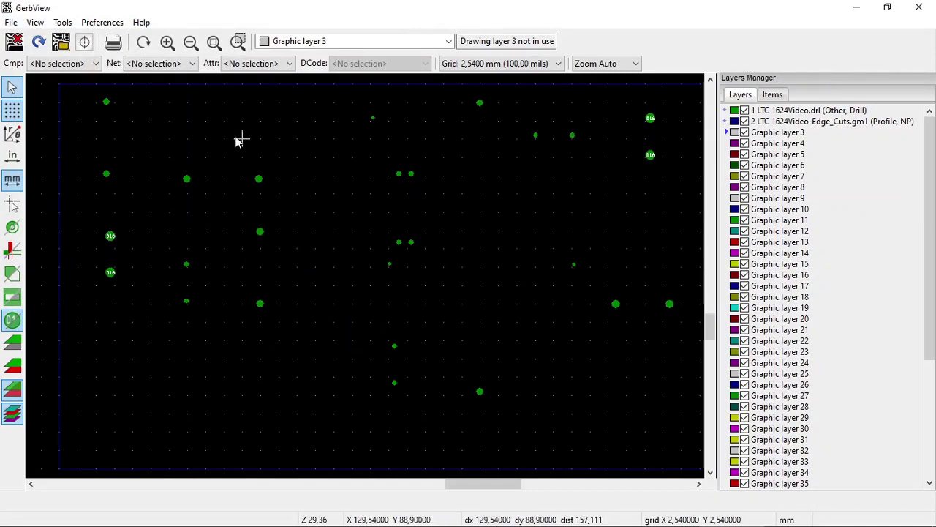
Add the front silkscreen Gerber file LTC 1624Video-F_SilkS.gto to the loaded layers
{"action": "left_click", "coordinate": [191, 42]}
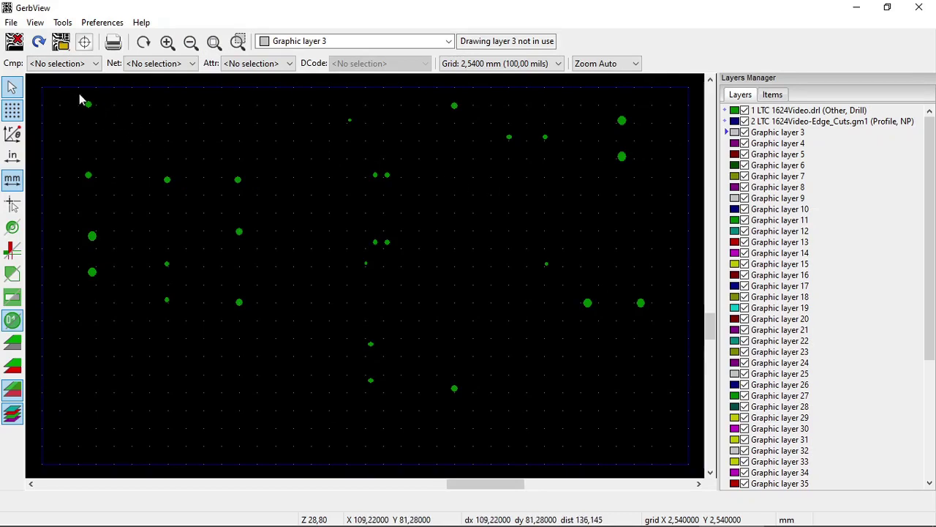
{"action": "left_click", "coordinate": [11, 23]}
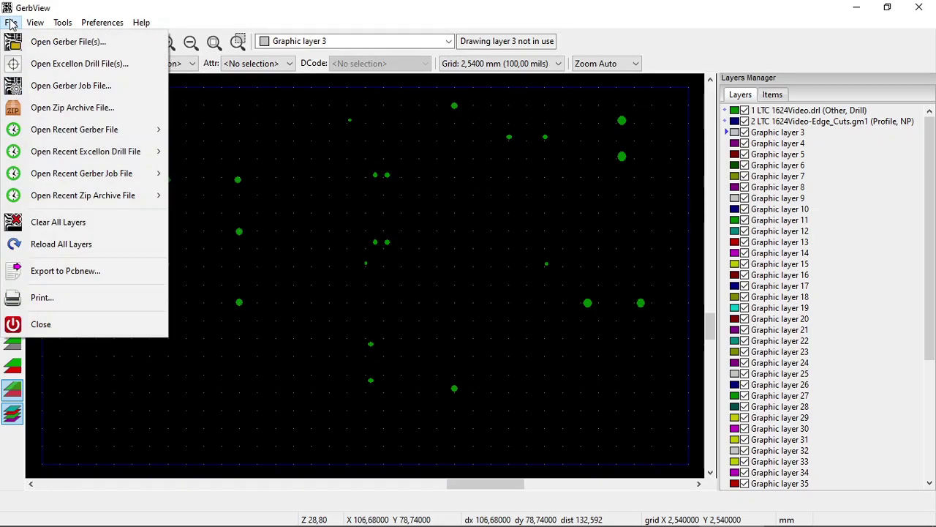
{"action": "left_click", "coordinate": [41, 46]}
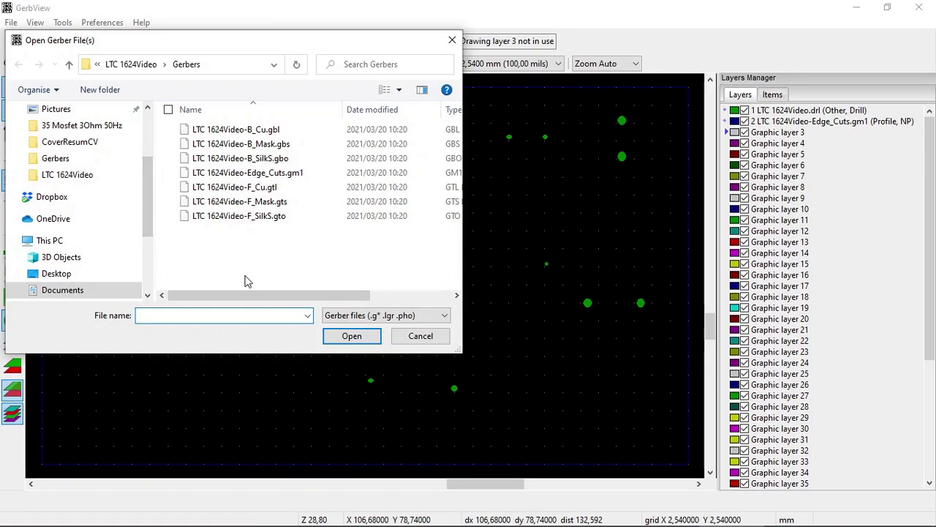
{"action": "double_click", "coordinate": [241, 217]}
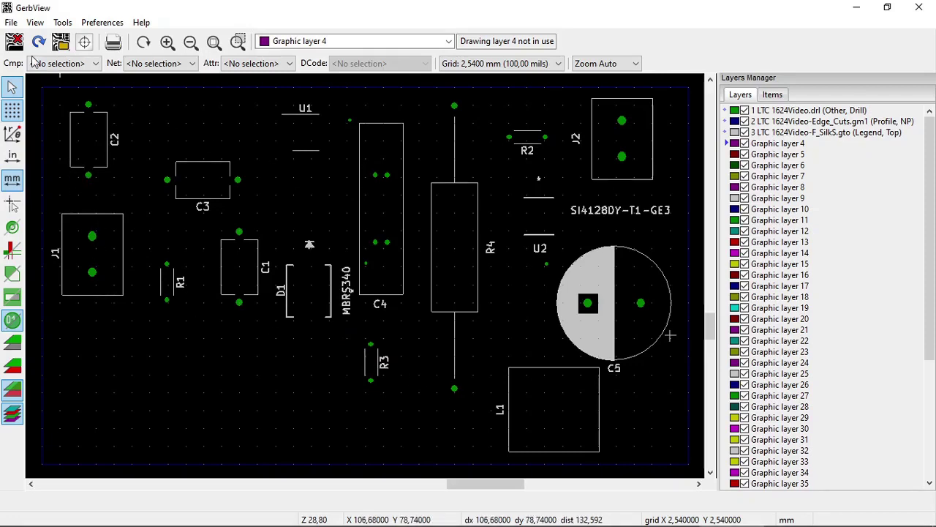
Add the front copper Gerber file LTC 1624Video-F_Cu.gtl to the loaded layers
{"action": "left_click", "coordinate": [11, 23]}
{"action": "left_click", "coordinate": [33, 42]}
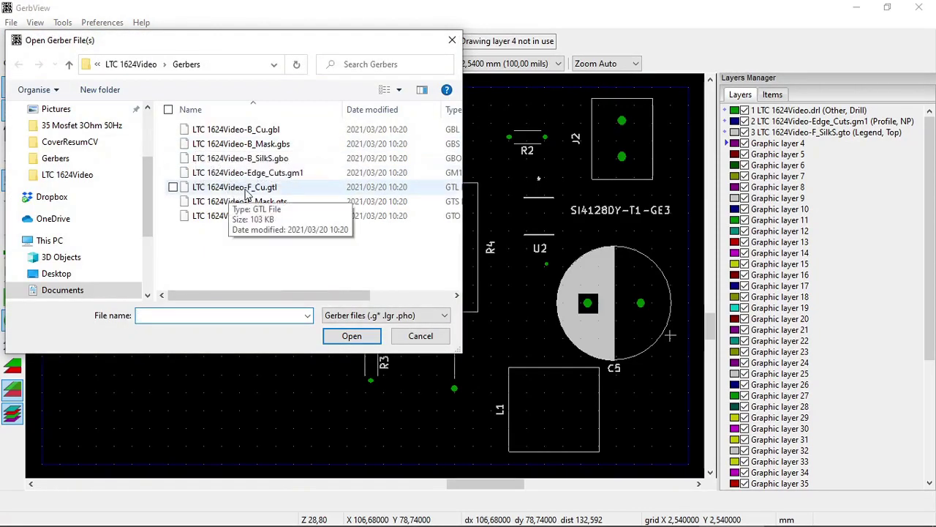
{"action": "left_click", "coordinate": [246, 189]}
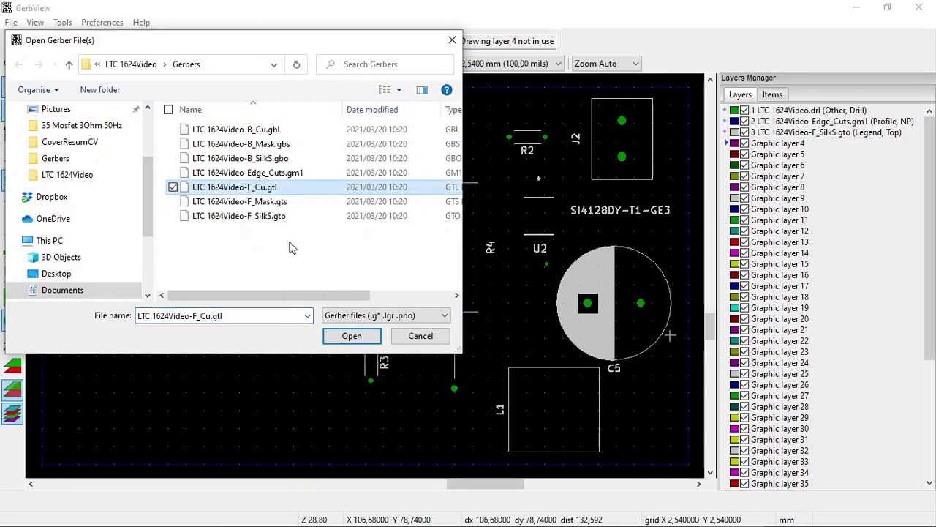
{"action": "left_click", "coordinate": [348, 335]}
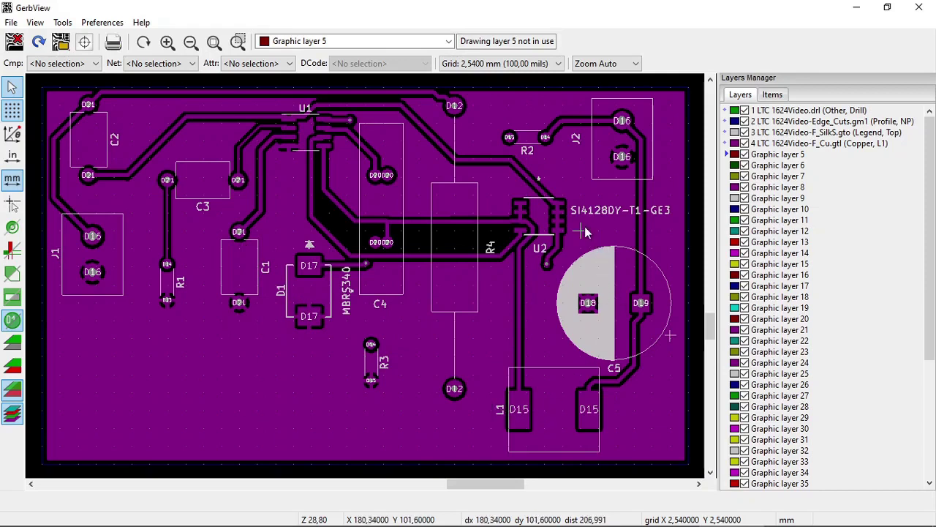
Load the front solder mask file LTC 1624Video-F_Mask.gts and hide the F_Cu copper layer
{"action": "left_click", "coordinate": [11, 22]}
{"action": "left_click", "coordinate": [32, 44]}
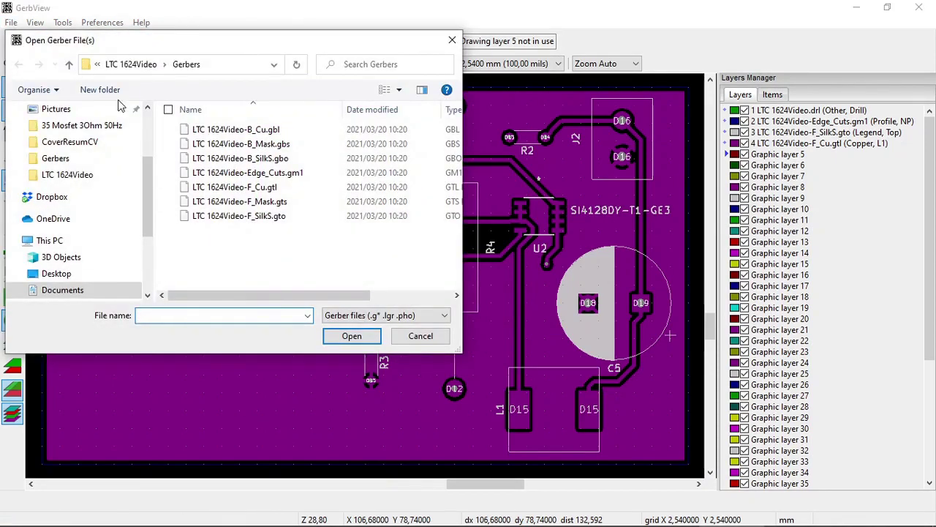
{"action": "left_click", "coordinate": [211, 201]}
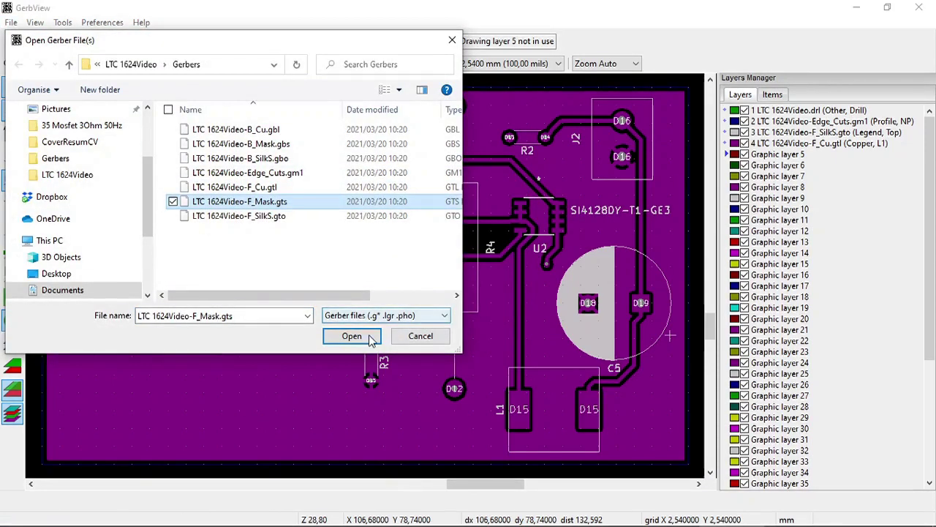
{"action": "left_click", "coordinate": [362, 336]}
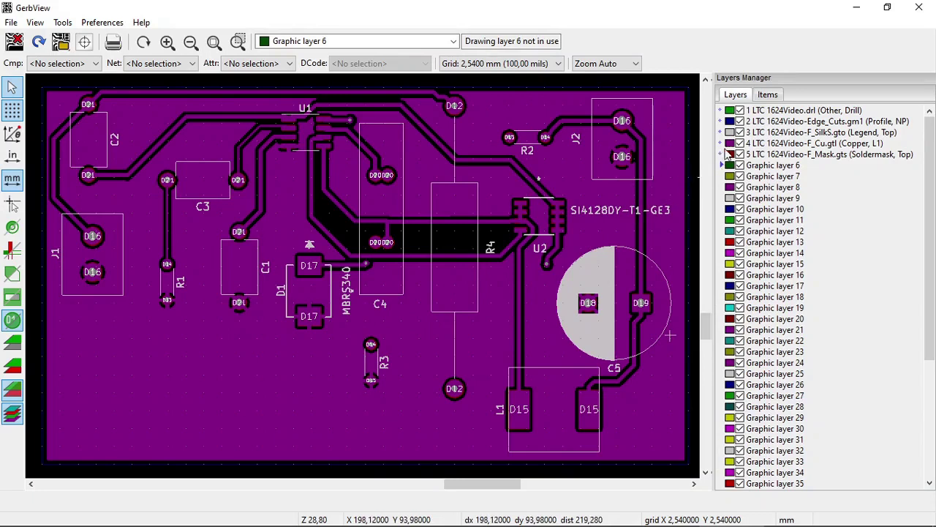
{"action": "left_click", "coordinate": [739, 144]}
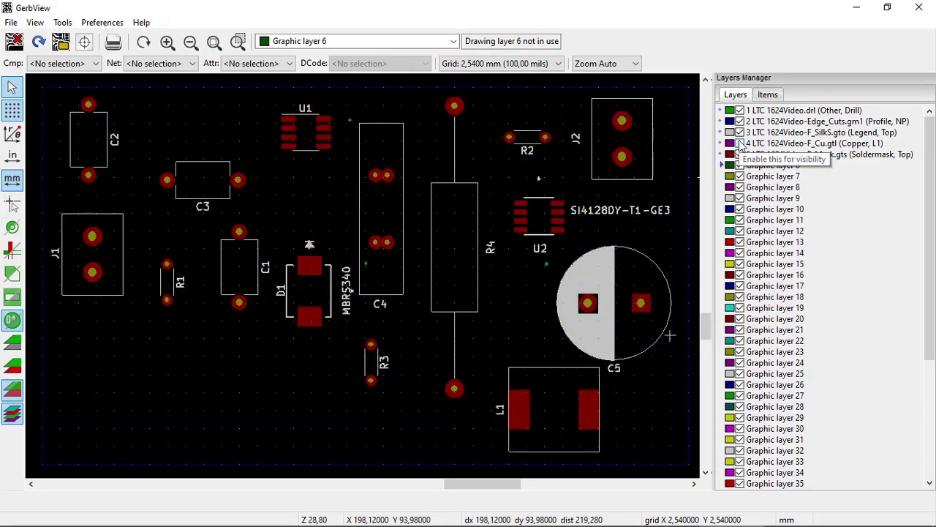